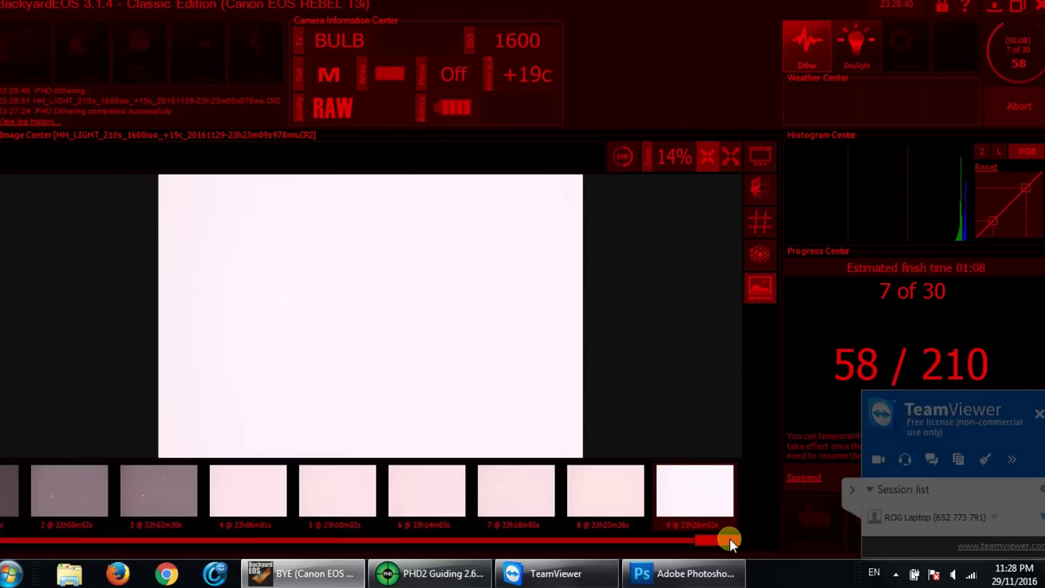
Preview captured exposures 8, 9 and 6 in the BackyardEOS Image Center.
{"action": "left_click", "coordinate": [630, 501]}
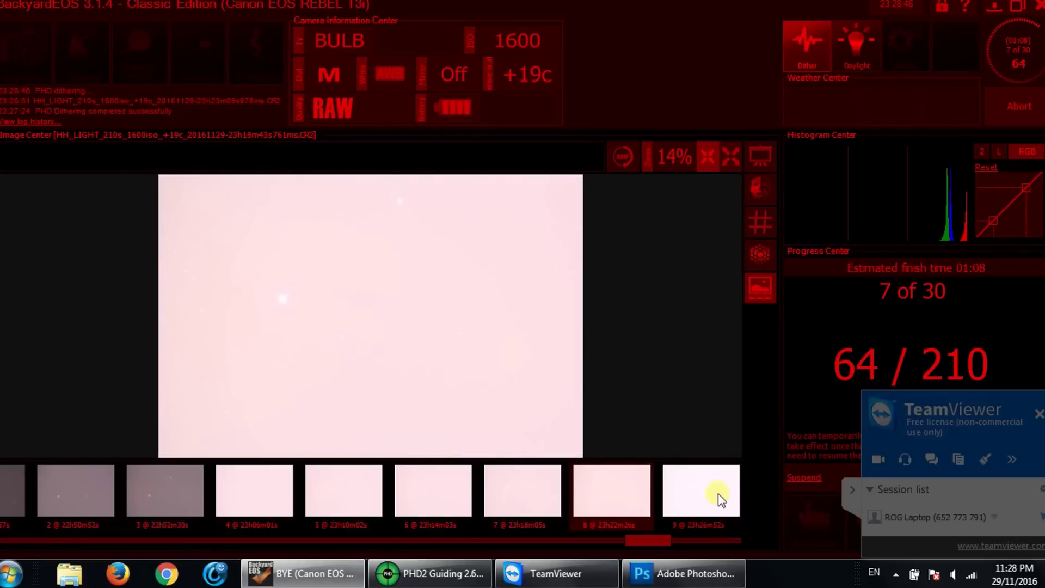
{"action": "left_click", "coordinate": [729, 494]}
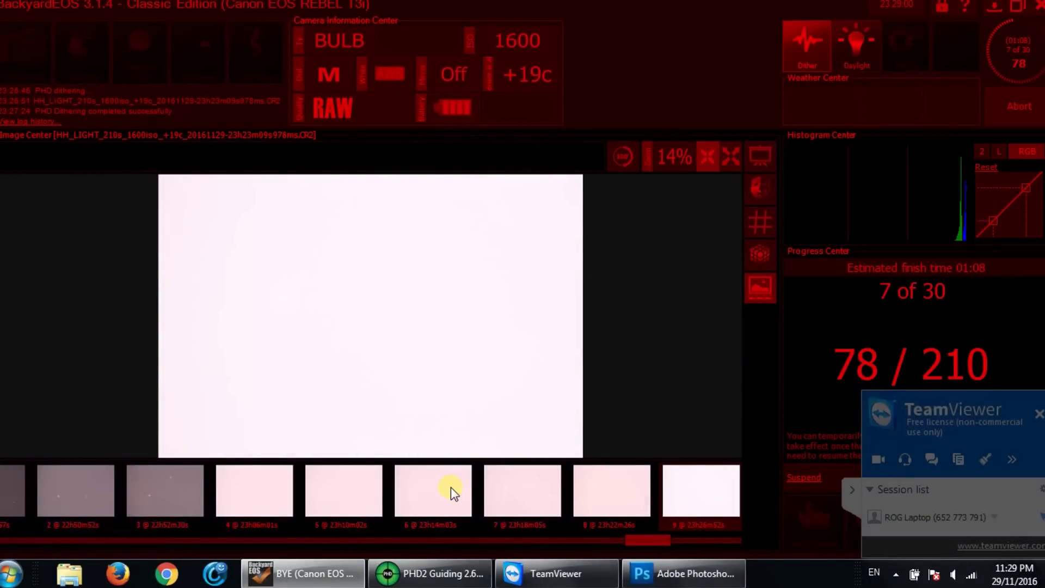
{"action": "left_click", "coordinate": [451, 487]}
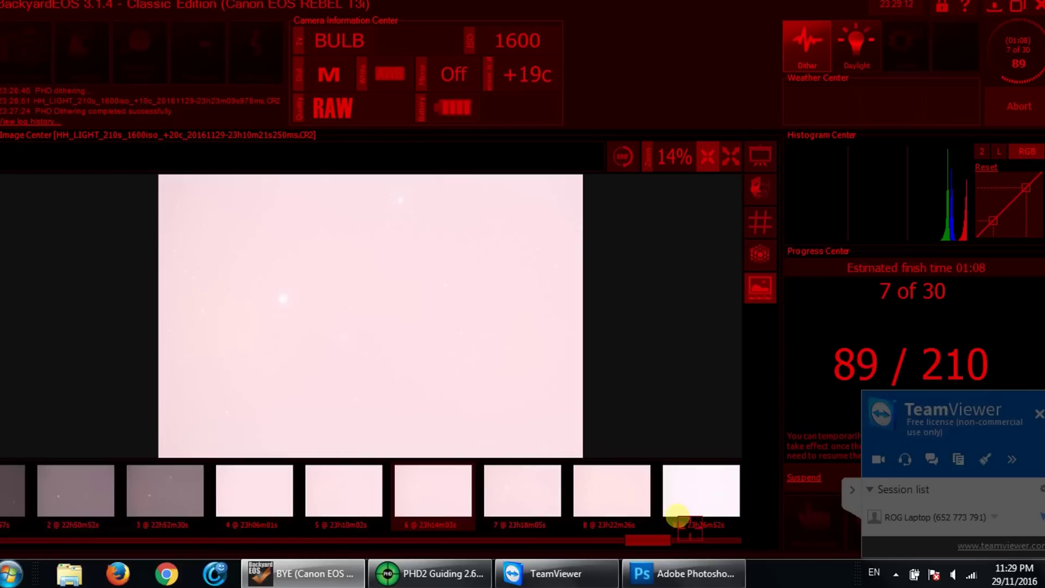
{"action": "mouse_move", "coordinate": [700, 567]}
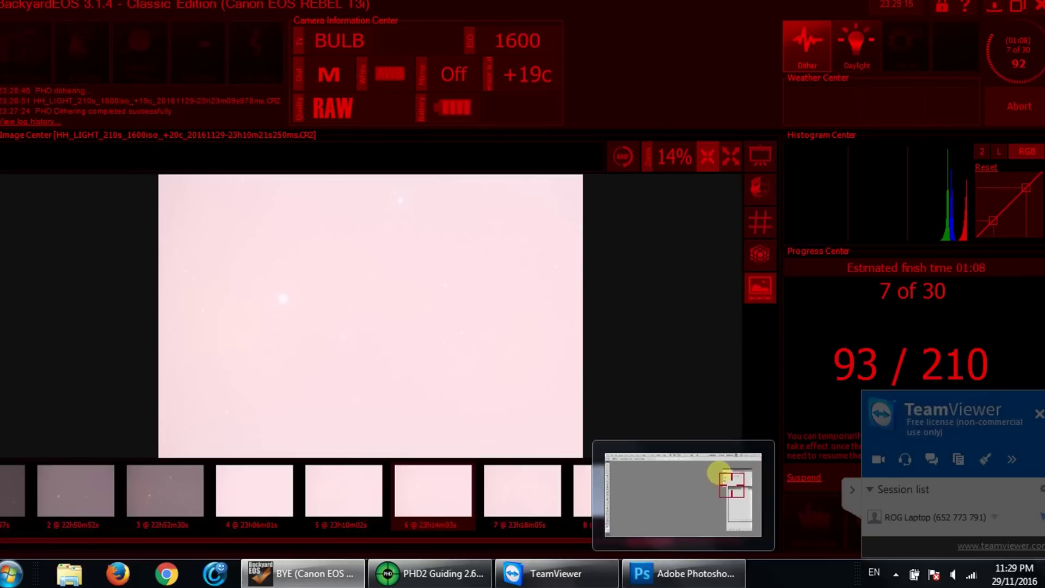
{"action": "left_click", "coordinate": [706, 578]}
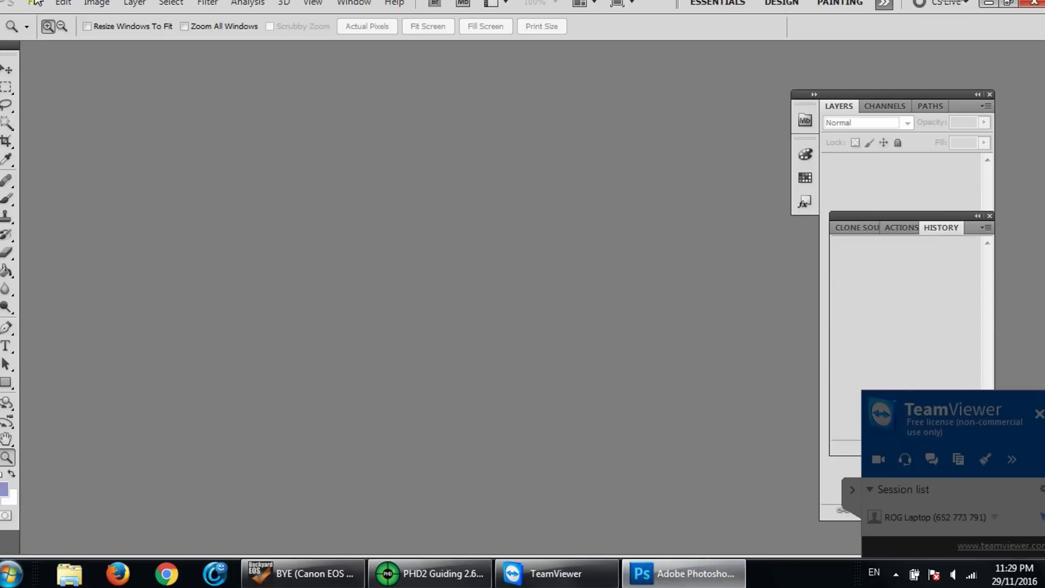
Open the 28,046 KB HH_LIGHT_210s_1600iso CR2 file, accepting Camera Raw's default settings.
{"action": "left_click", "coordinate": [35, 2]}
{"action": "left_click", "coordinate": [68, 31]}
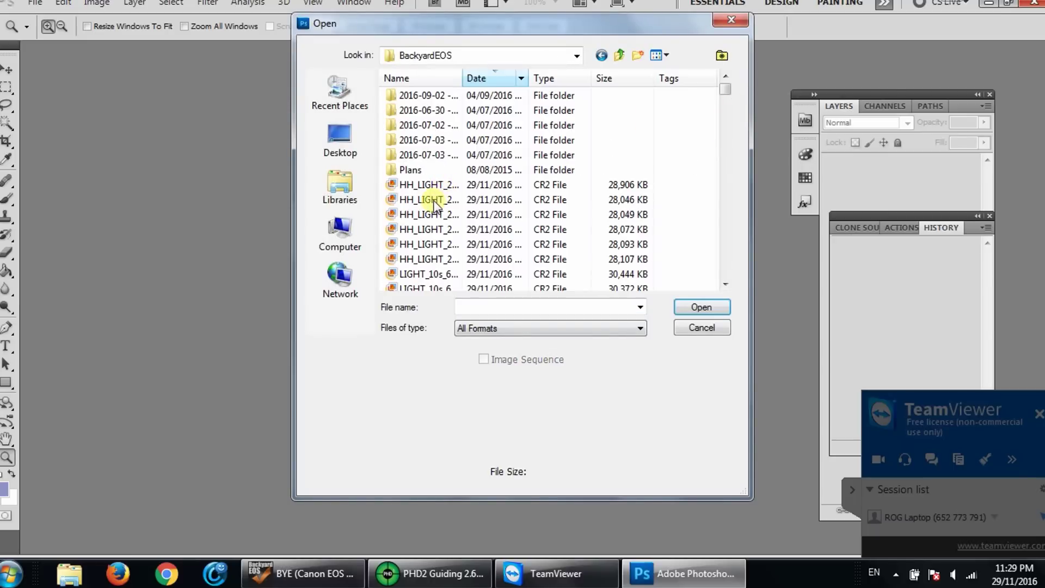
{"action": "left_click", "coordinate": [438, 200]}
{"action": "double_click", "coordinate": [435, 215]}
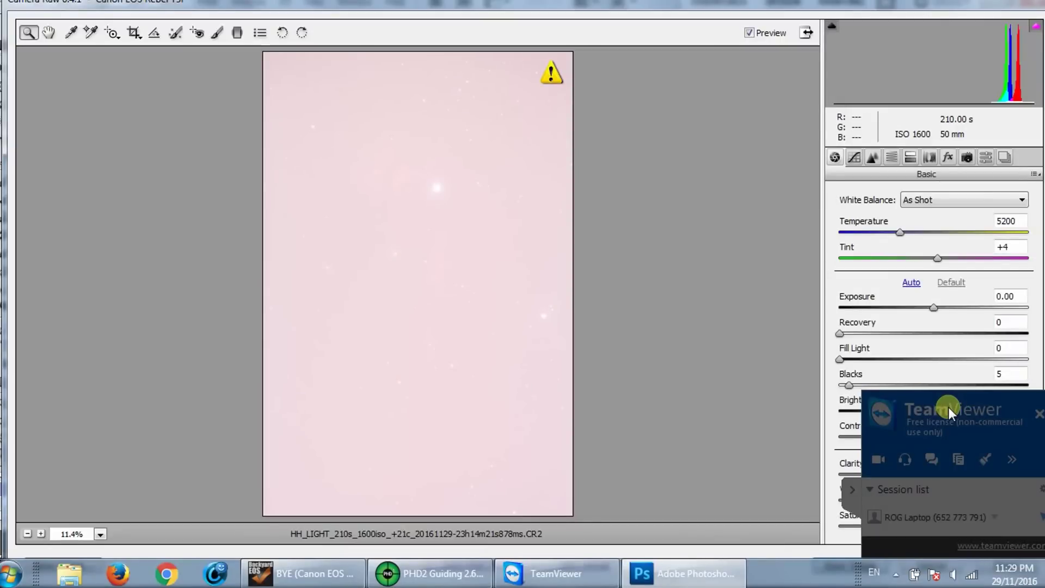
{"action": "left_click", "coordinate": [991, 413]}
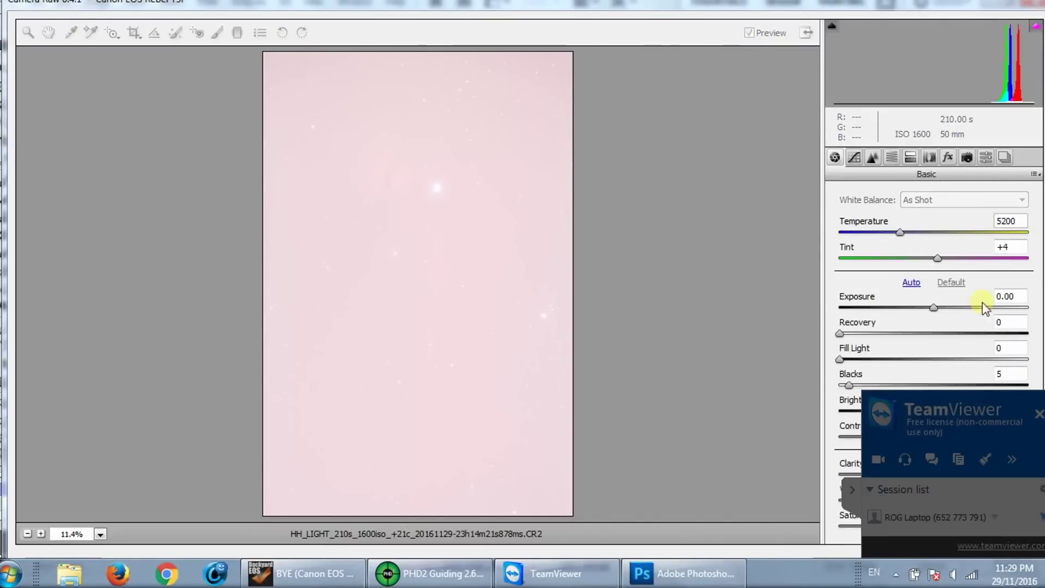
{"action": "left_click_drag", "start_coordinate": [972, 433], "coordinate": [130, 376]}
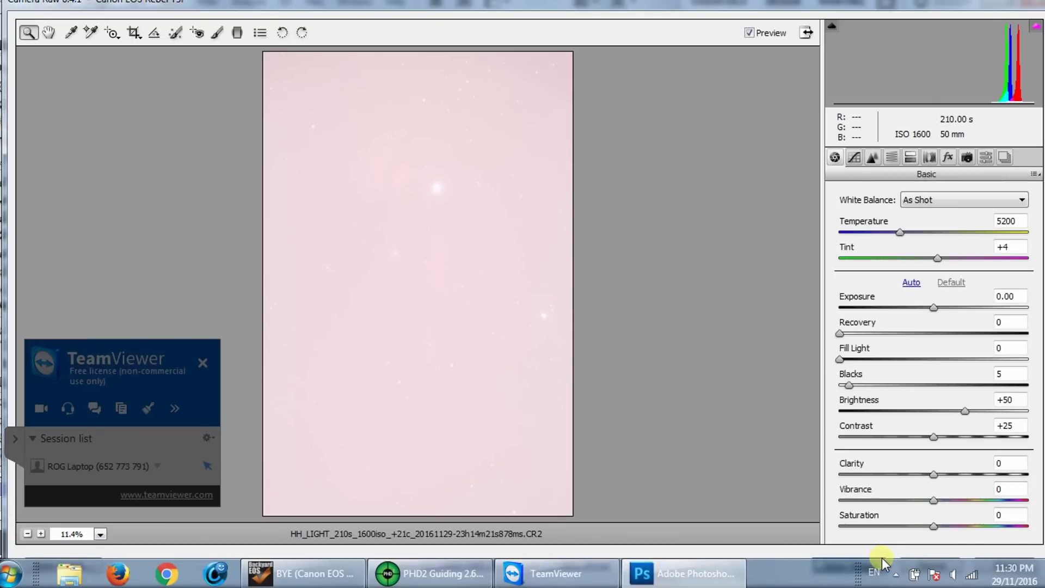
{"action": "key", "text": "Return"}
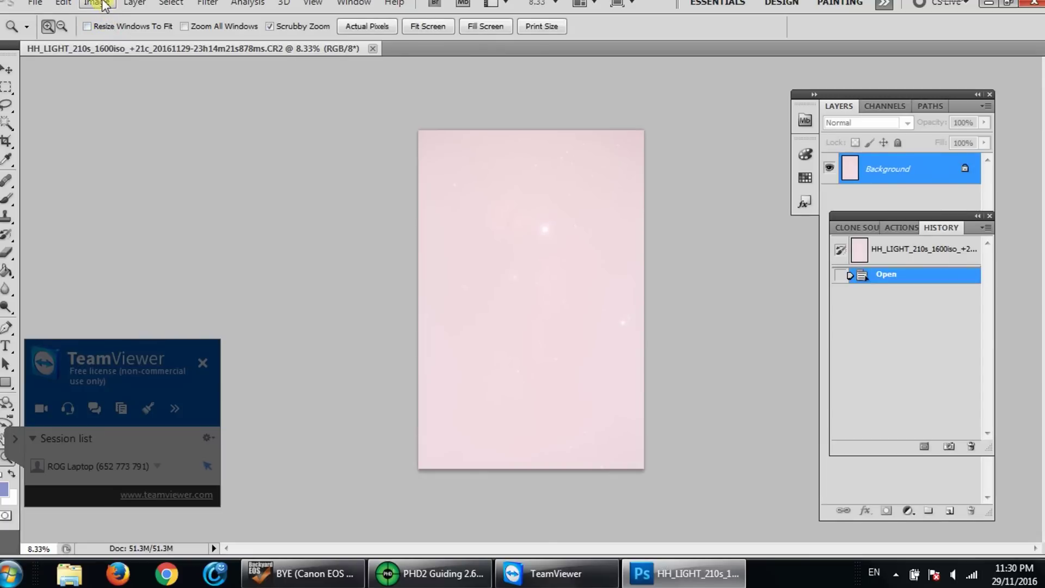
Rotate the image 90° counter-clockwise to landscape.
{"action": "left_click", "coordinate": [98, 5]}
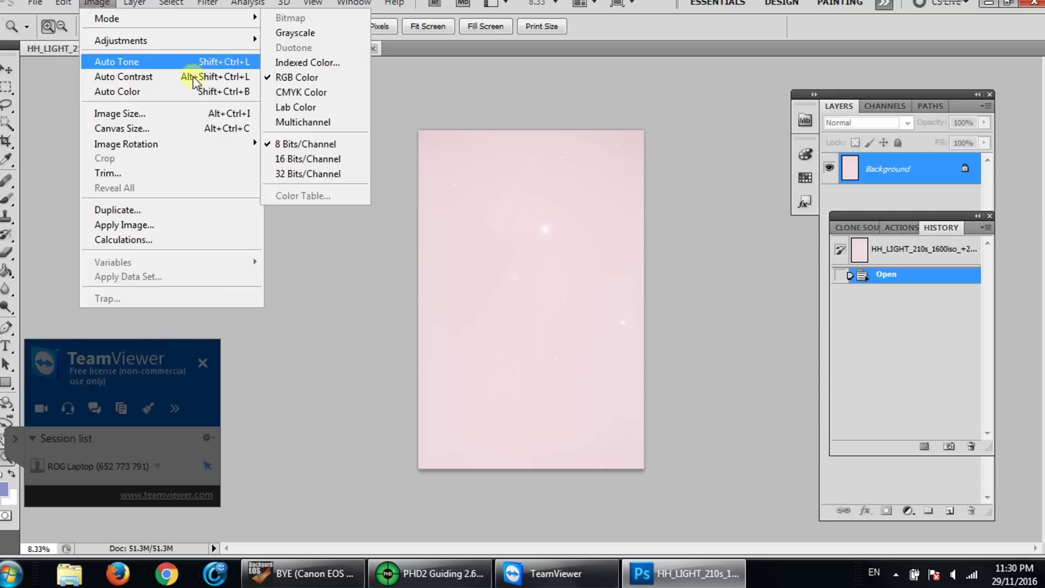
{"action": "mouse_move", "coordinate": [217, 144]}
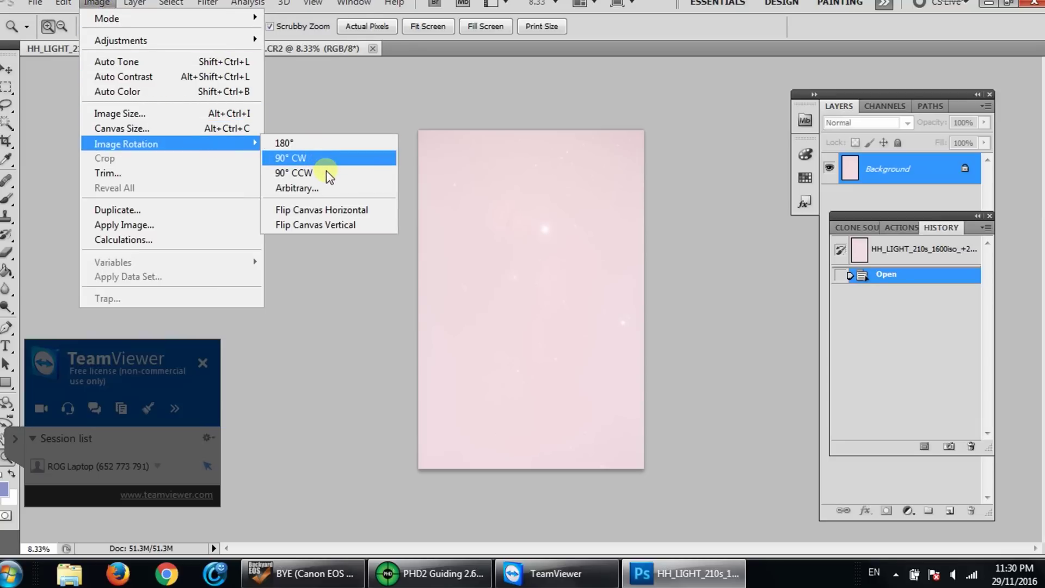
{"action": "left_click", "coordinate": [310, 174]}
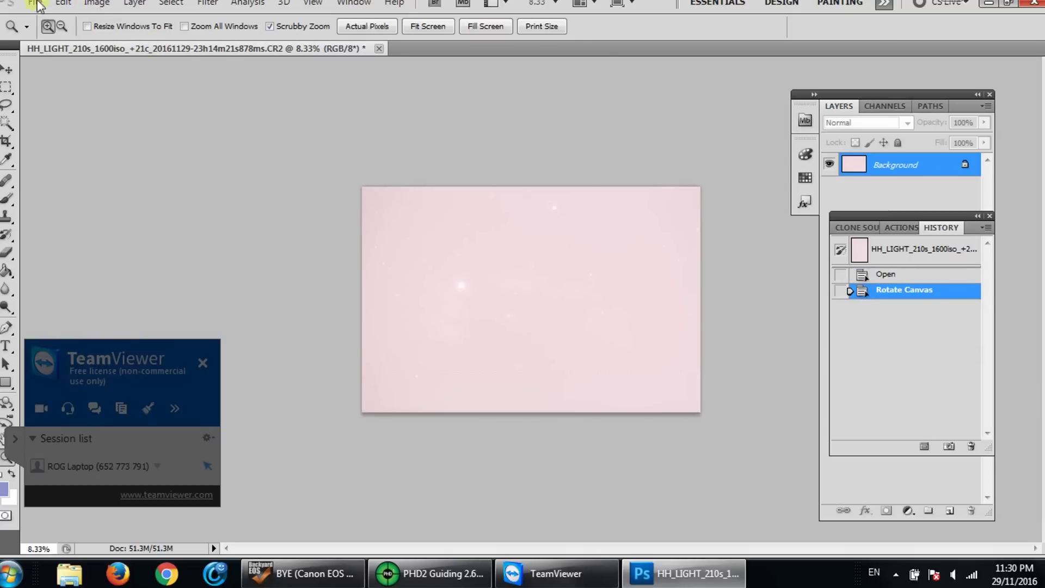
Stretch the image with Levels, black input raised to 204, and zoom in on the nebulosity.
{"action": "left_click", "coordinate": [97, 4]}
{"action": "mouse_move", "coordinate": [136, 40]}
{"action": "left_click", "coordinate": [296, 55]}
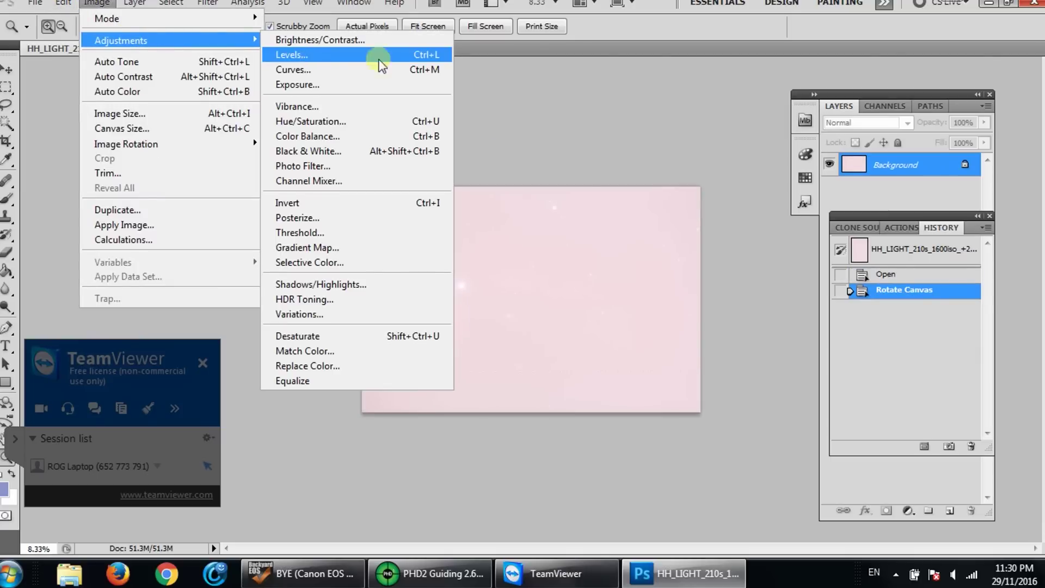
{"action": "left_click_drag", "start_coordinate": [169, 198], "coordinate": [269, 110]}
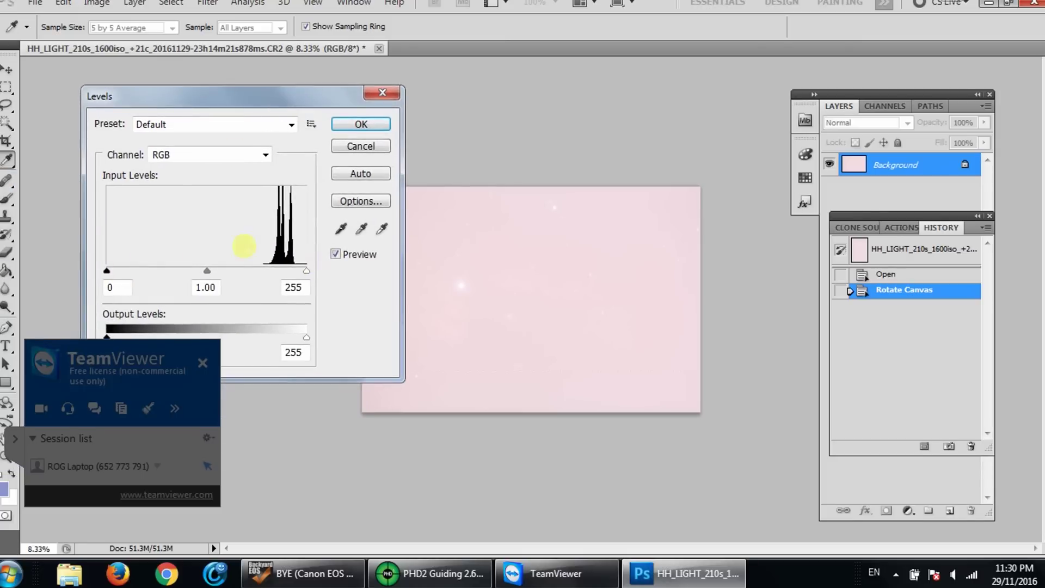
{"action": "left_click_drag", "start_coordinate": [107, 271], "coordinate": [148, 271]}
{"action": "left_click_drag", "start_coordinate": [238, 274], "coordinate": [266, 276]}
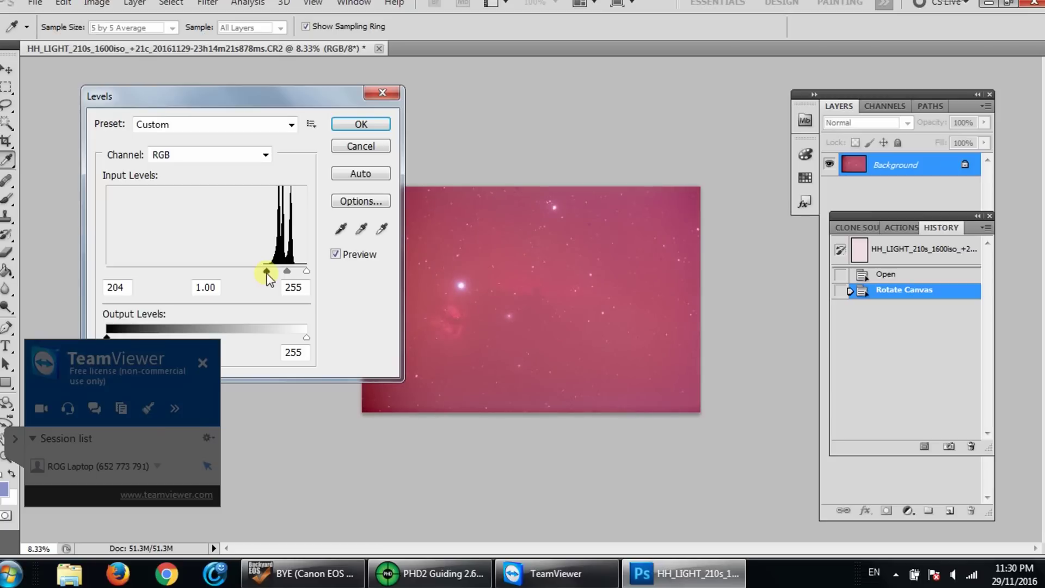
{"action": "left_click", "coordinate": [372, 125]}
{"action": "key", "text": "z"}
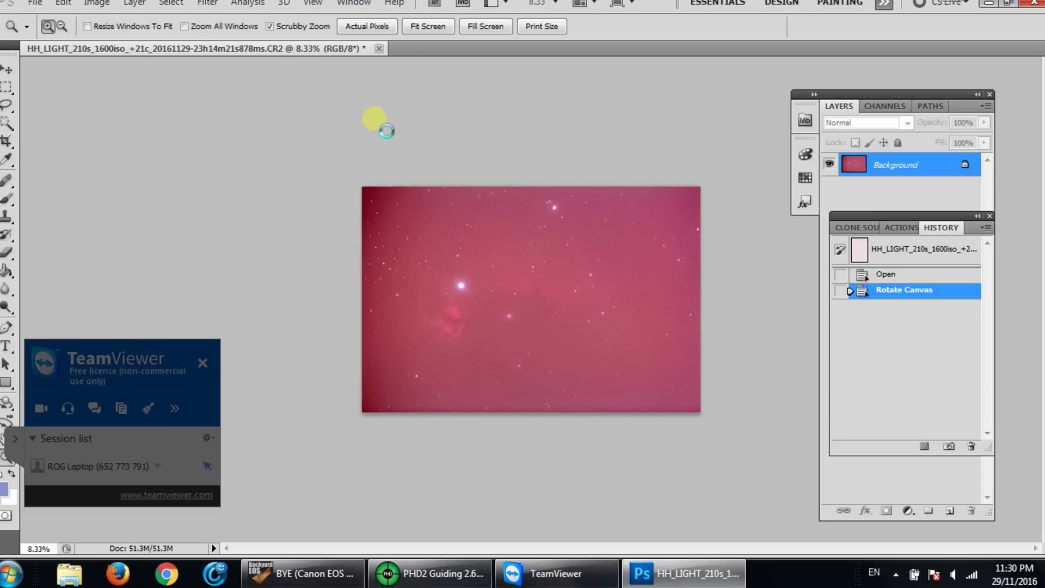
{"action": "left_click", "coordinate": [509, 285]}
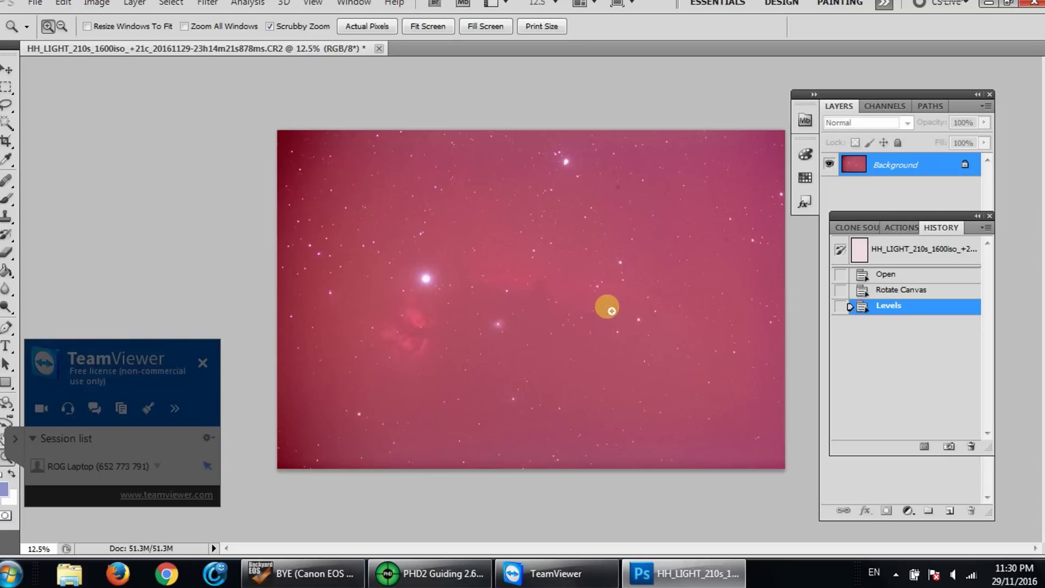
{"action": "key", "text": "ctrl+plus"}
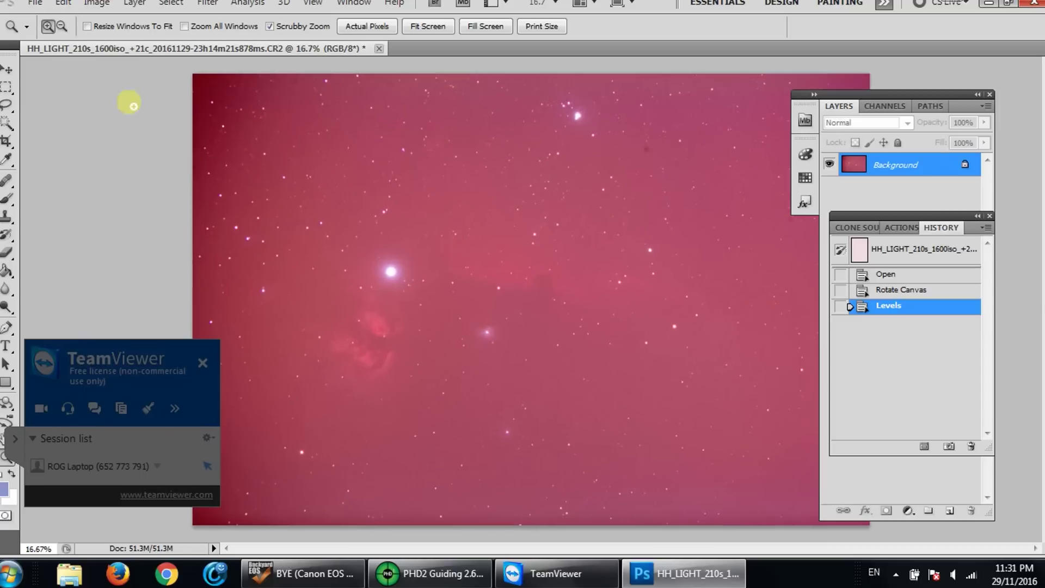
Apply Levels with a sky grey-point sample, black input 42 and white 178, then view at 12.5%.
{"action": "left_click", "coordinate": [91, 5]}
{"action": "mouse_move", "coordinate": [186, 37]}
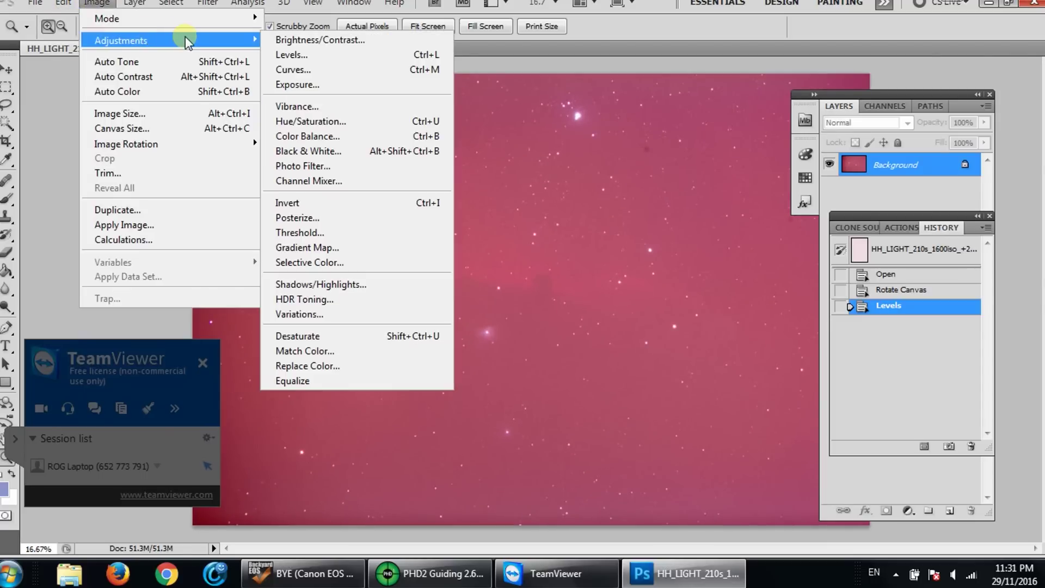
{"action": "left_click", "coordinate": [340, 51]}
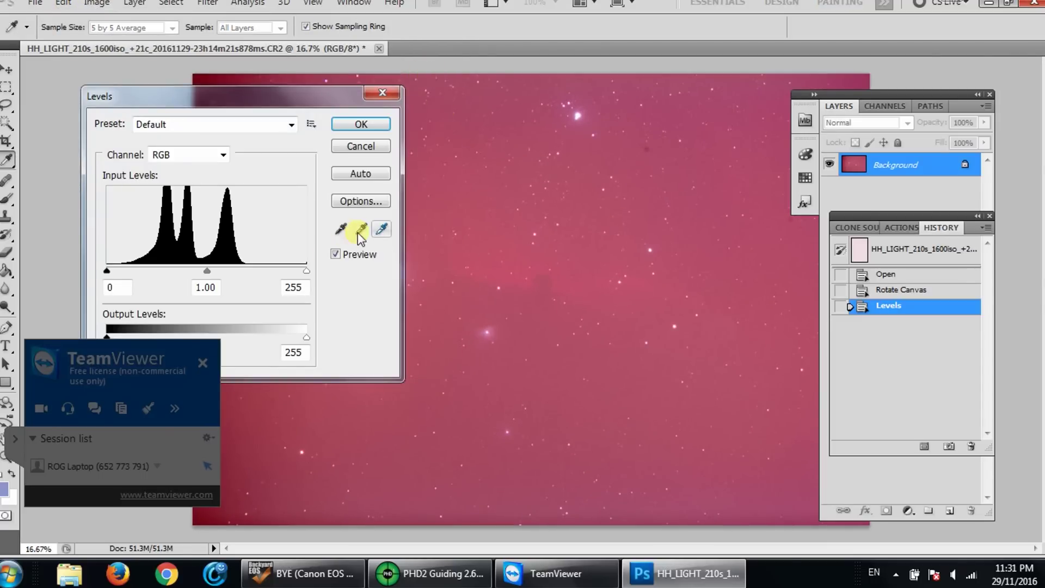
{"action": "left_click", "coordinate": [361, 230]}
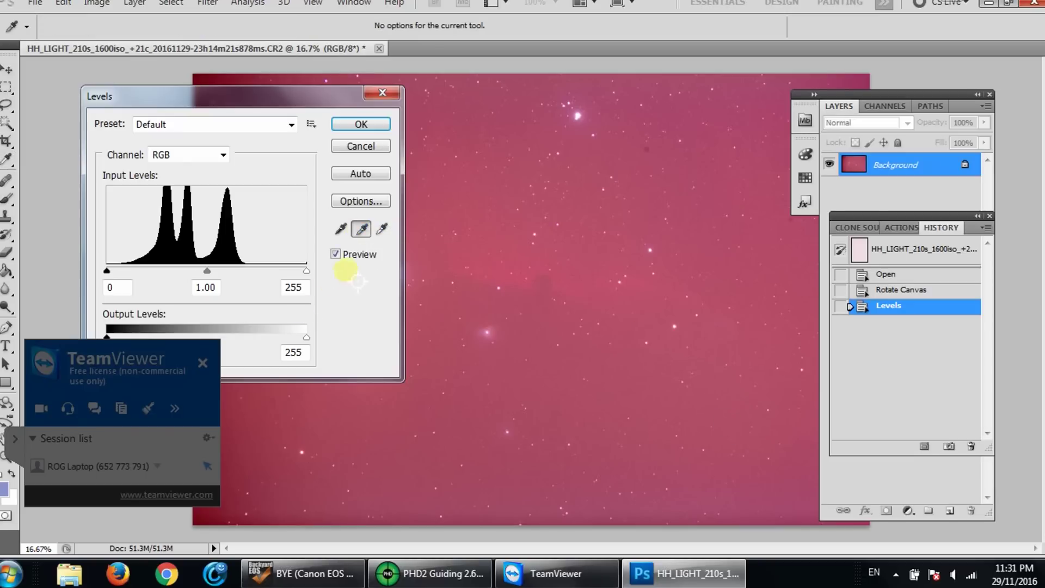
{"action": "left_click", "coordinate": [675, 404]}
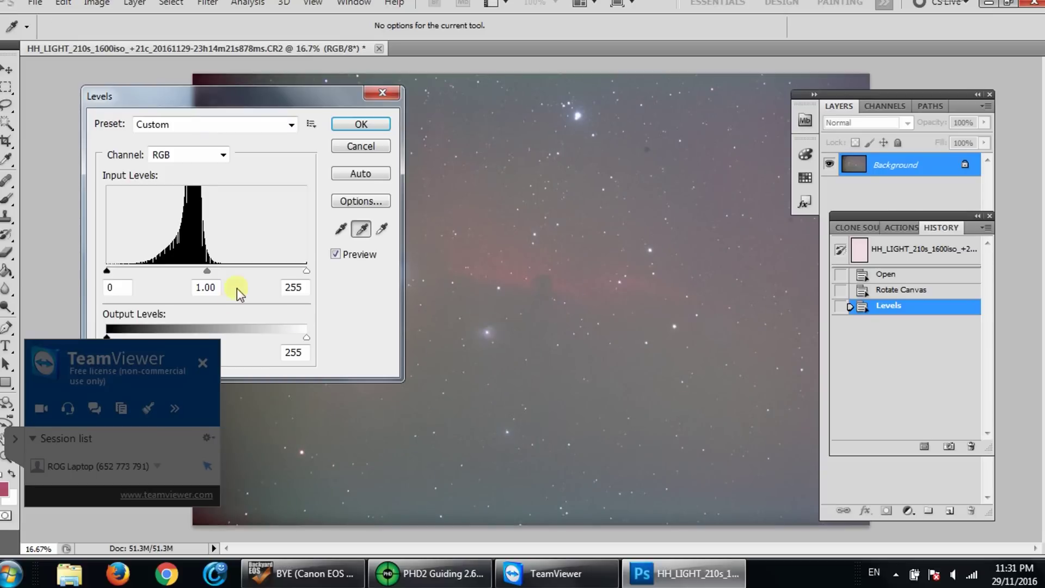
{"action": "left_click_drag", "start_coordinate": [109, 274], "coordinate": [140, 281]}
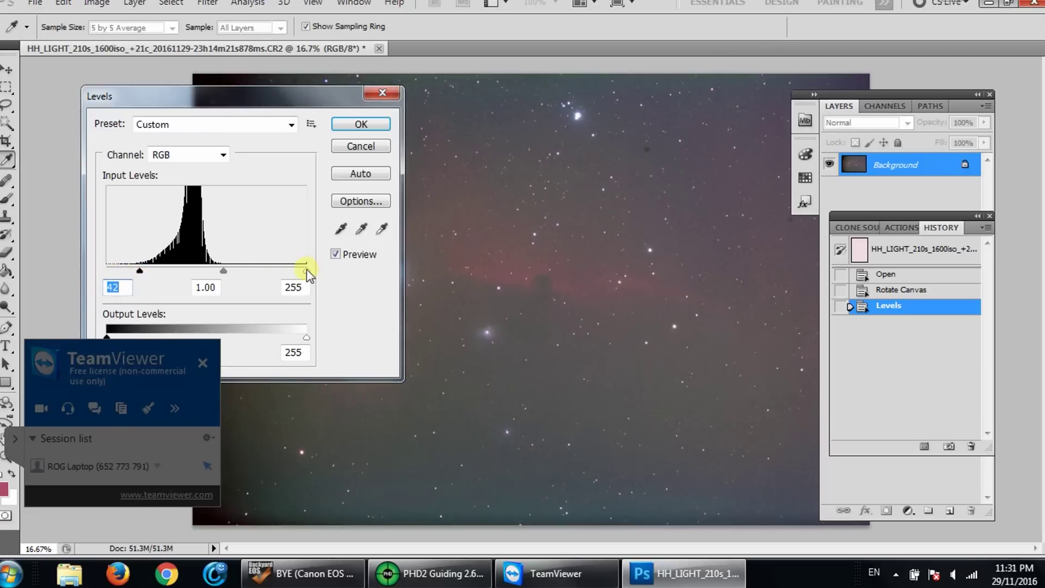
{"action": "left_click_drag", "start_coordinate": [306, 268], "coordinate": [231, 270]}
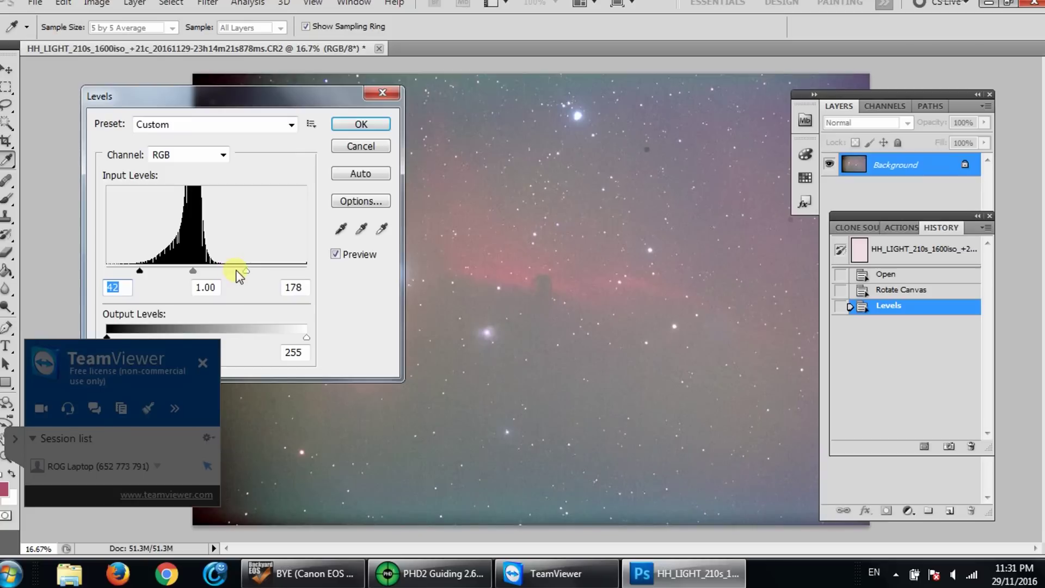
{"action": "left_click", "coordinate": [382, 125]}
{"action": "key", "text": "z"}
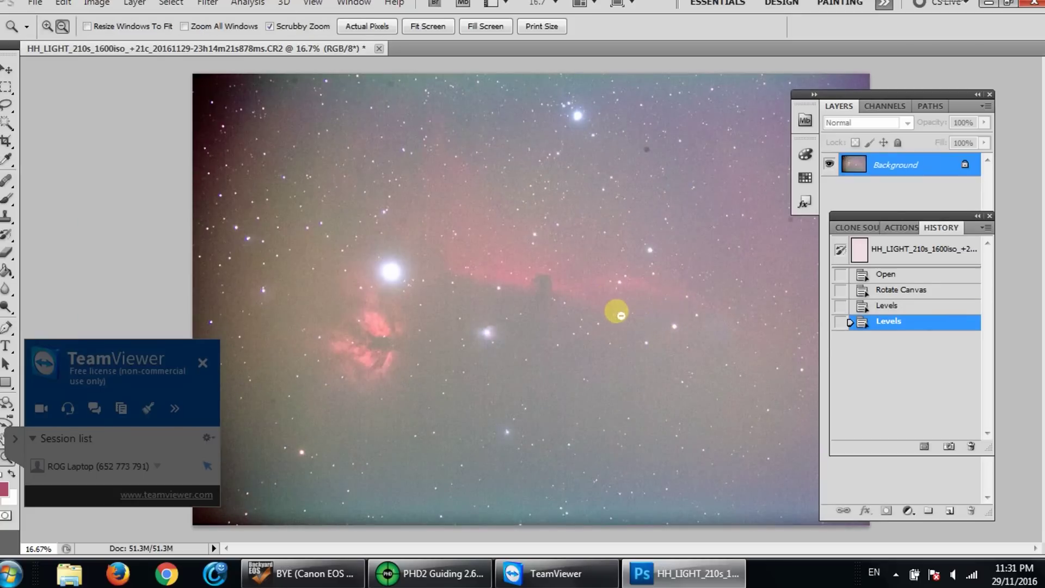
{"action": "left_click_drag", "start_coordinate": [618, 310], "coordinate": [562, 284]}
{"action": "left_click", "coordinate": [613, 294], "text": "alt"}
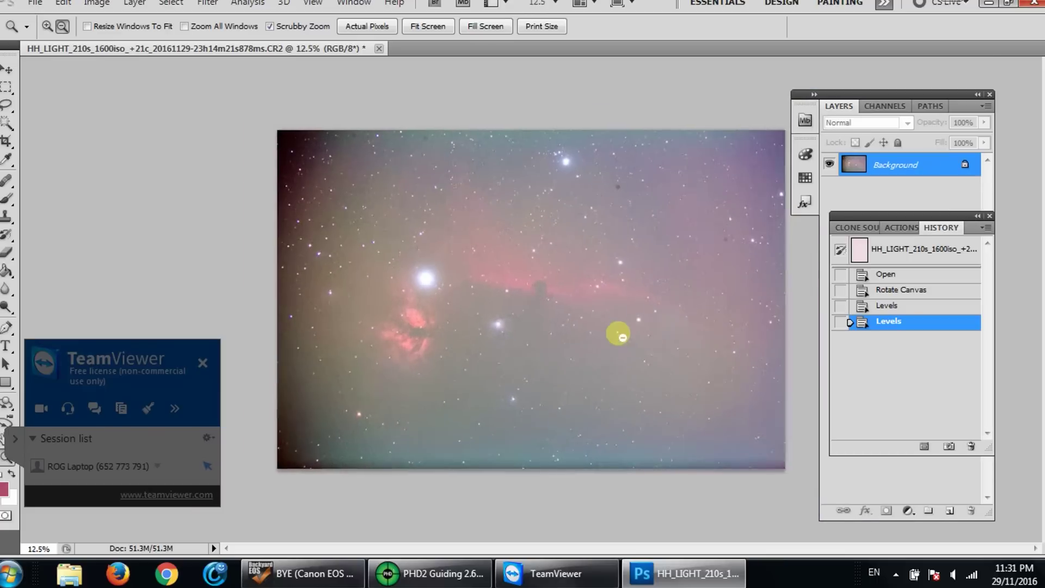